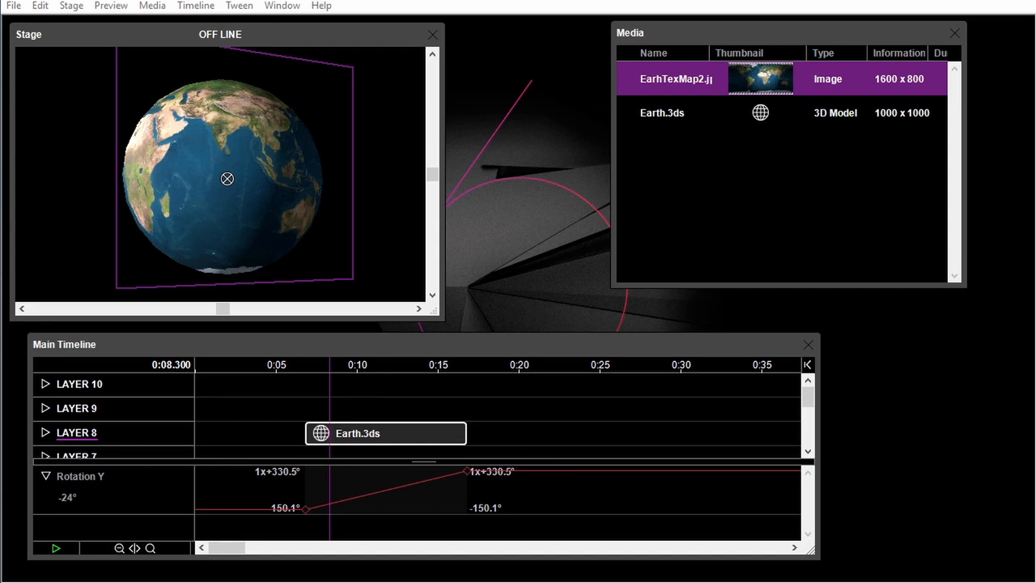
Step: Scrub the main timeline through the Earth.3ds cue to preview the globe's rotation on the stage
{"action": "left_click", "coordinate": [349, 367]}
{"action": "left_click_drag", "start_coordinate": [351, 370], "coordinate": [331, 372]}
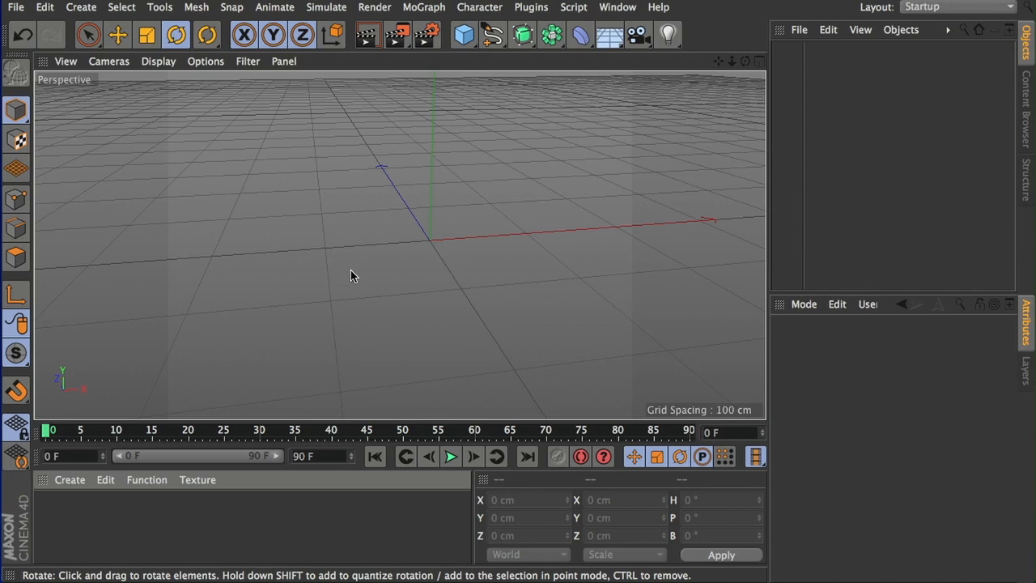
Step: Switch to Cinema 4D and add a sphere primitive with the default 100 cm radius to the empty scene
{"action": "left_click", "coordinate": [81, 7]}
{"action": "mouse_move", "coordinate": [84, 33]}
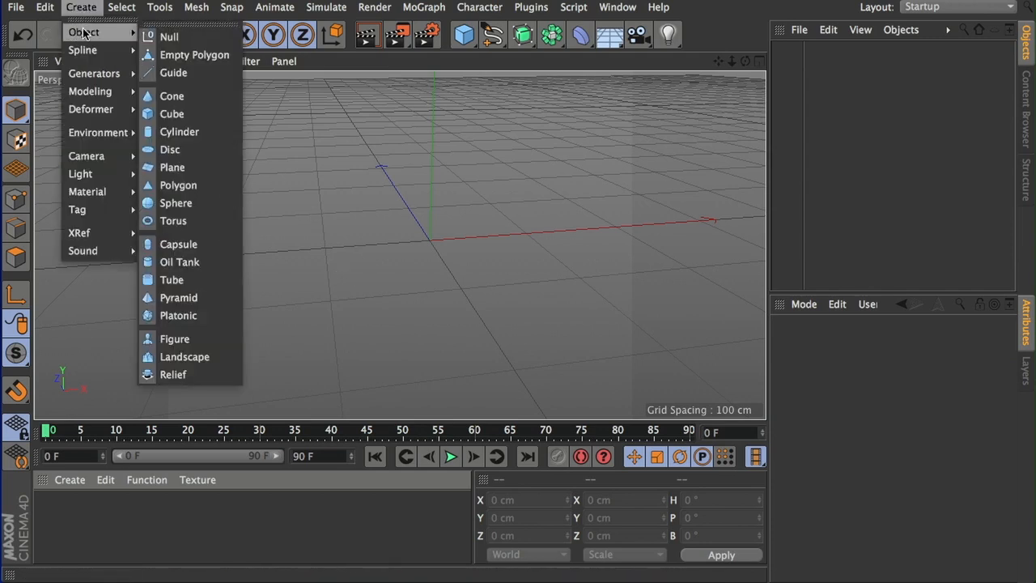
{"action": "left_click", "coordinate": [198, 207]}
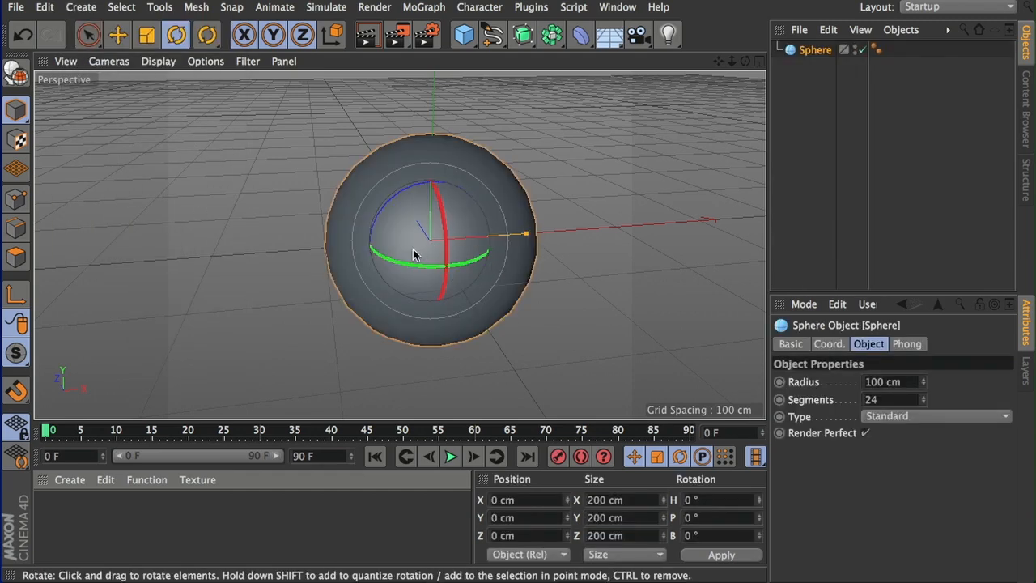
{"action": "scroll", "coordinate": [477, 231], "scroll_direction": "up", "scroll_amount": 3}
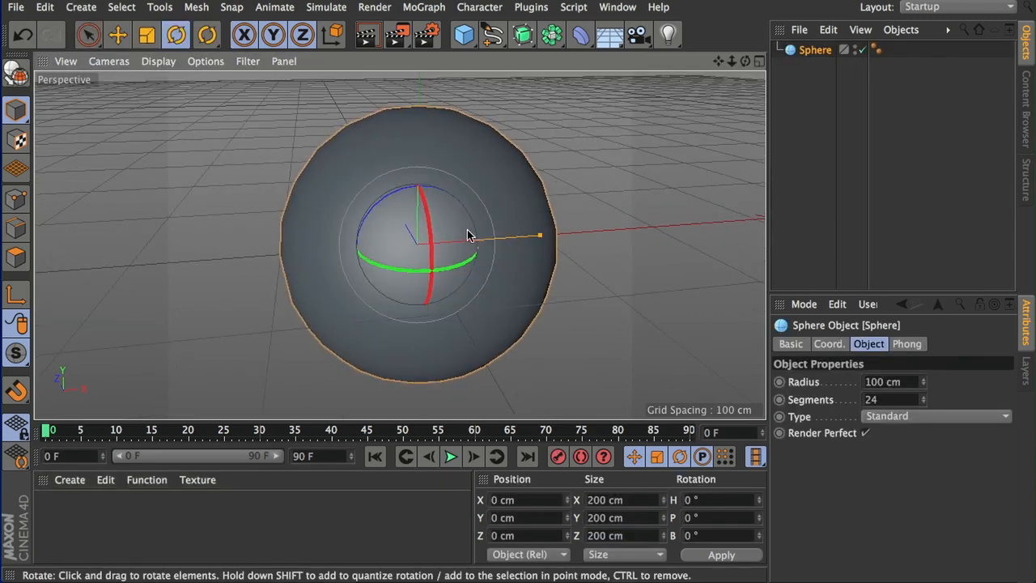
{"action": "left_click_drag", "start_coordinate": [454, 233], "coordinate": [430, 266], "text": "alt"}
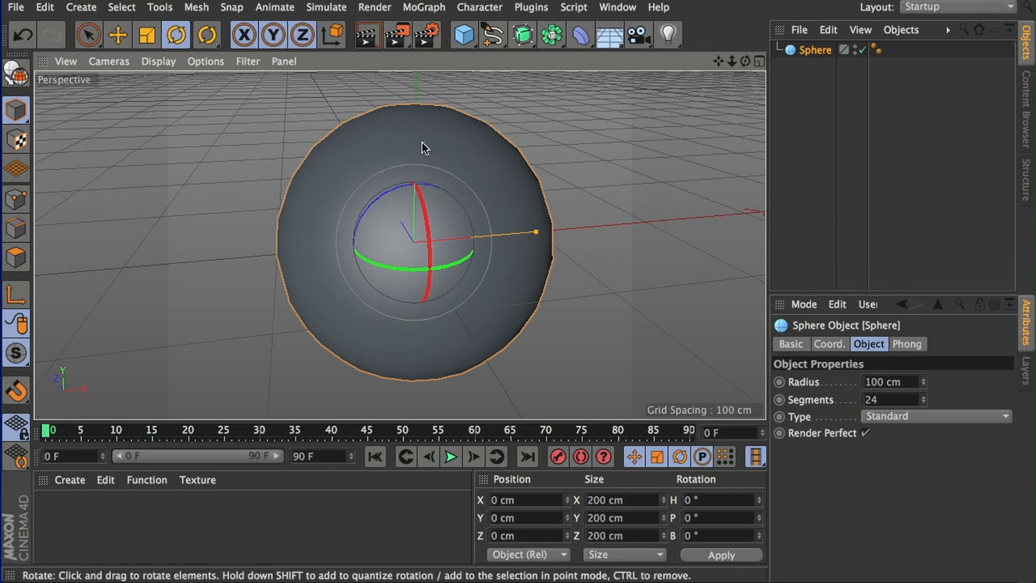
Step: Create a new material and apply it to the sphere
{"action": "left_click", "coordinate": [70, 481]}
{"action": "left_click", "coordinate": [83, 506]}
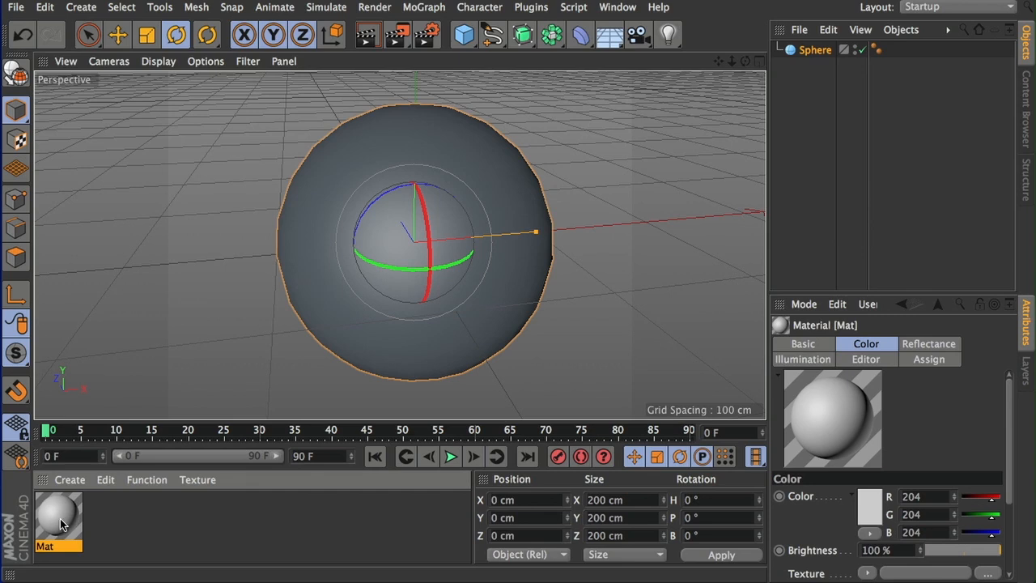
{"action": "left_click_drag", "start_coordinate": [65, 522], "coordinate": [328, 283]}
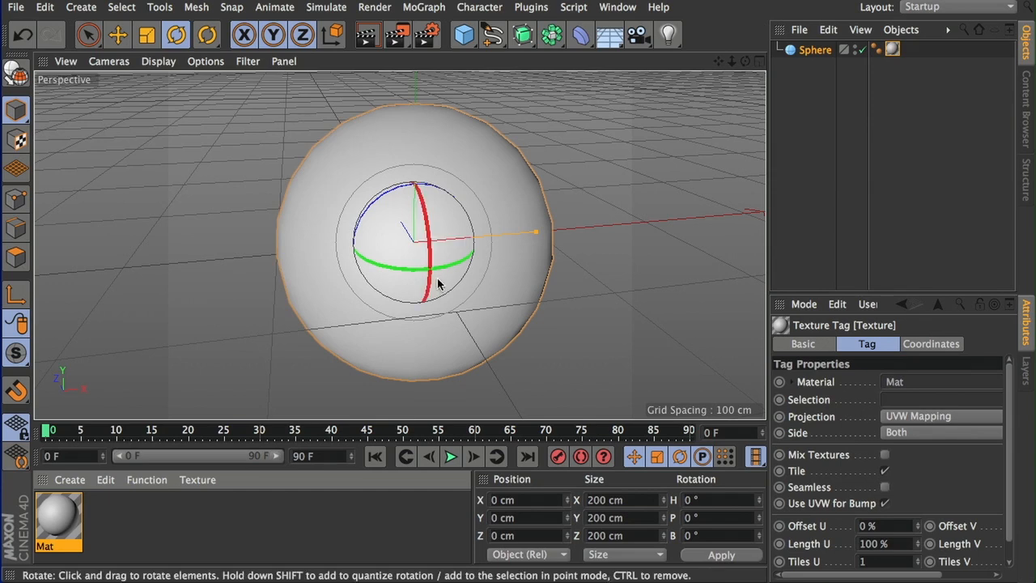
{"action": "left_click_drag", "start_coordinate": [723, 65], "coordinate": [400, 242]}
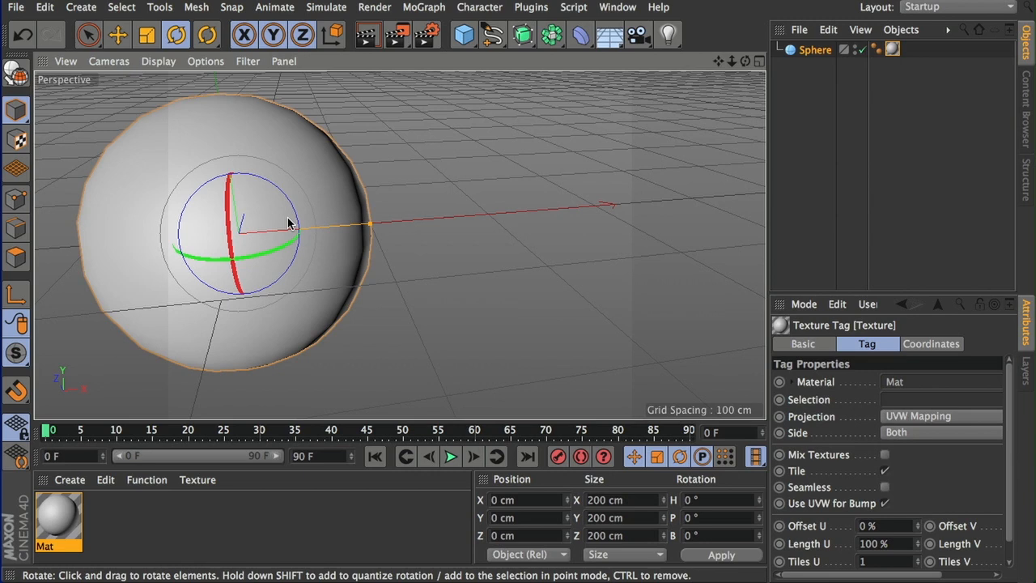
Step: Open the sphere's material for editing and set the red value of its color to 255
{"action": "double_click", "coordinate": [58, 516]}
{"action": "left_click_drag", "start_coordinate": [406, 78], "coordinate": [506, 72]}
{"action": "left_click", "coordinate": [386, 243]}
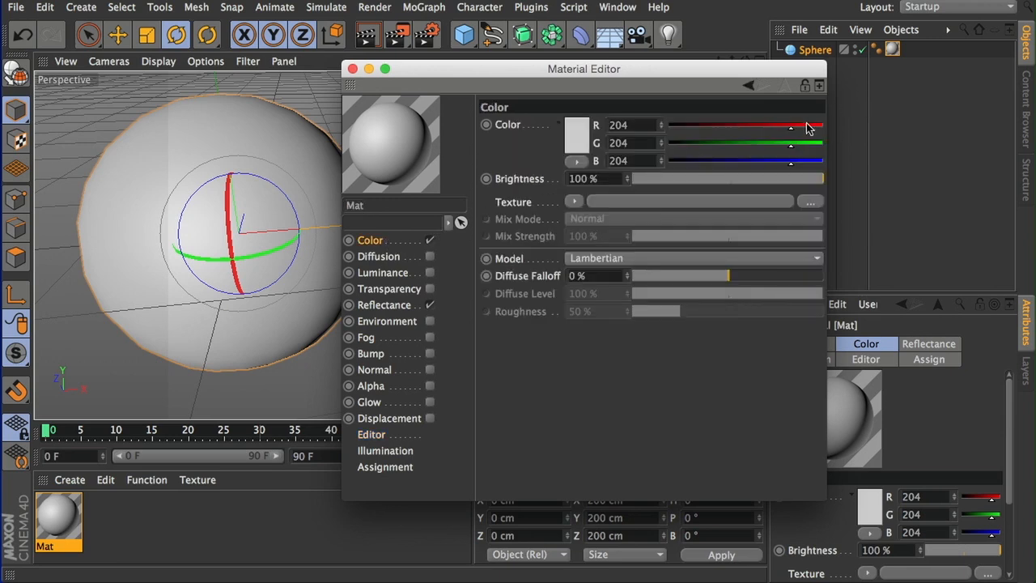
{"action": "left_click_drag", "start_coordinate": [791, 132], "coordinate": [821, 128]}
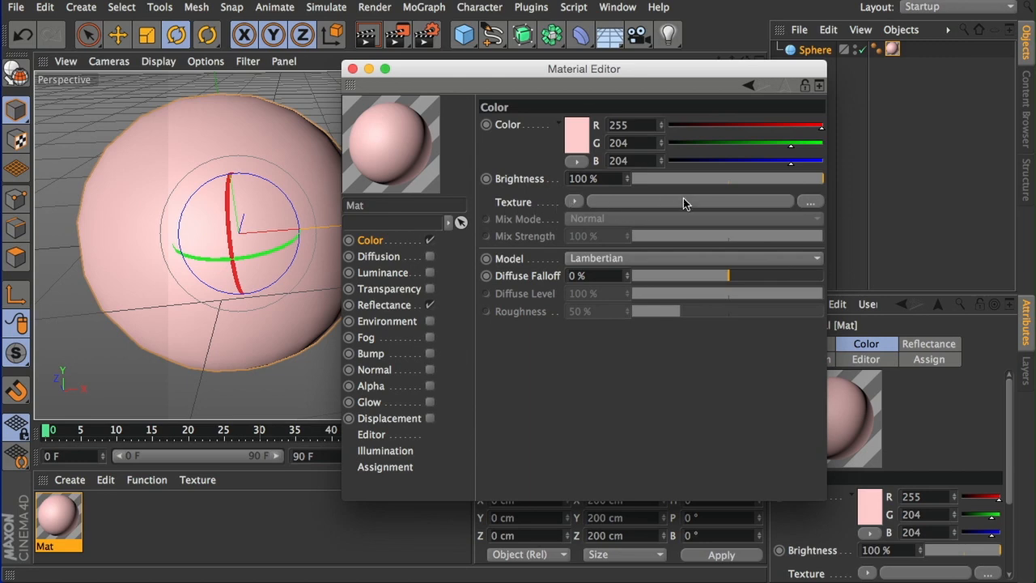
Step: Load earth-living.jpg from the Media folder as the texture of the material's color channel
{"action": "left_click", "coordinate": [810, 203]}
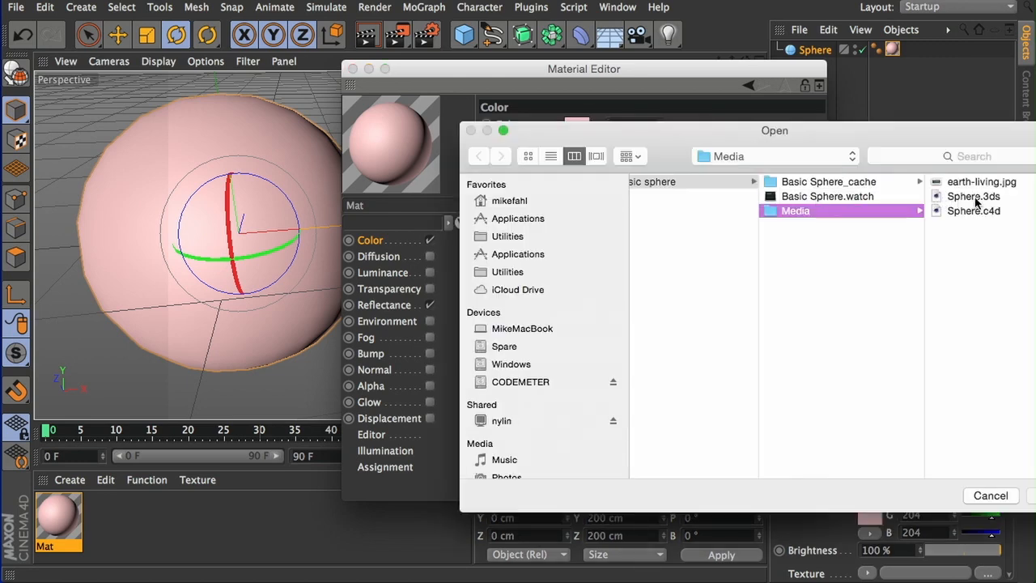
{"action": "left_click", "coordinate": [972, 185]}
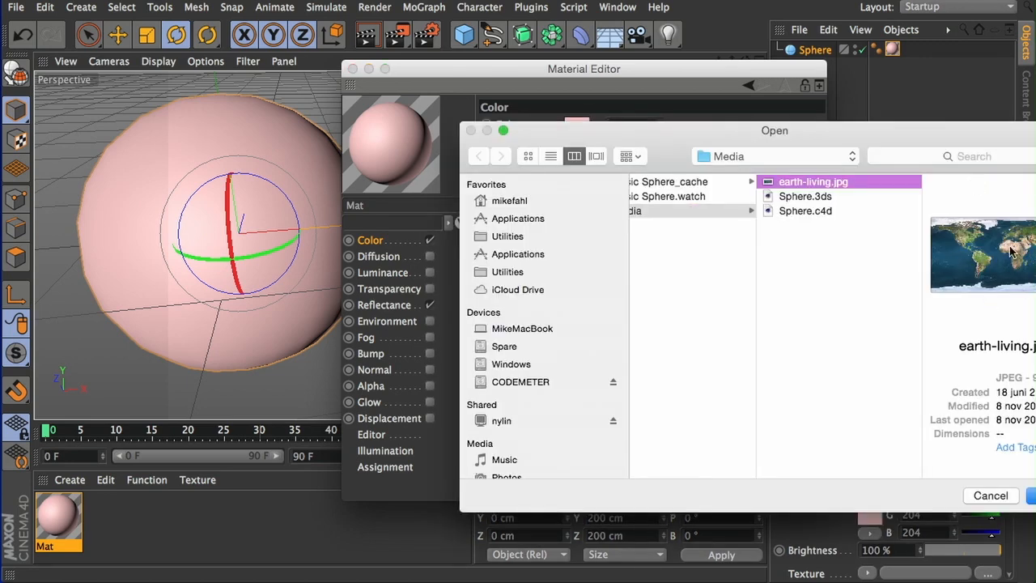
{"action": "left_click_drag", "start_coordinate": [923, 135], "coordinate": [749, 105]}
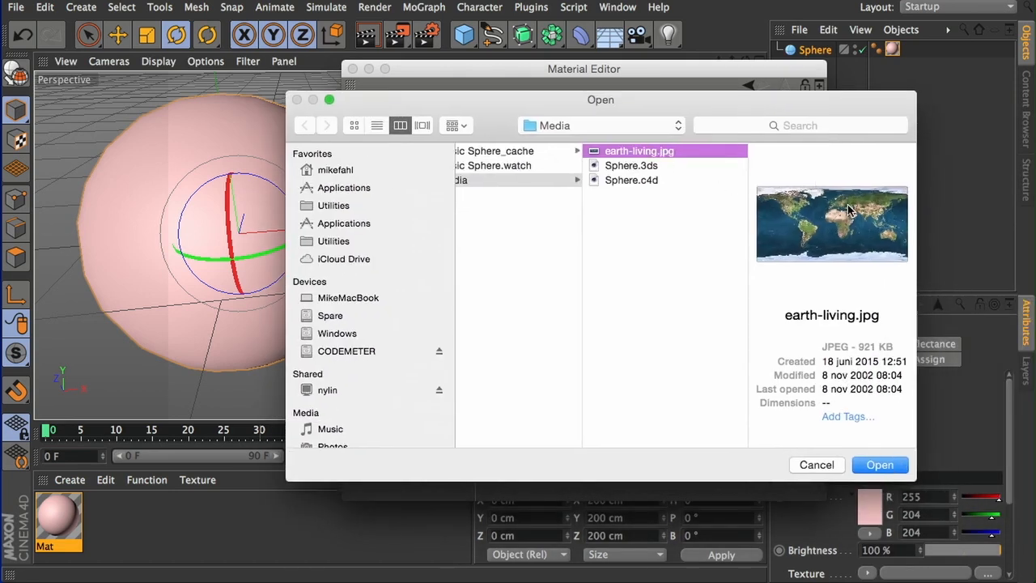
{"action": "left_click", "coordinate": [883, 466]}
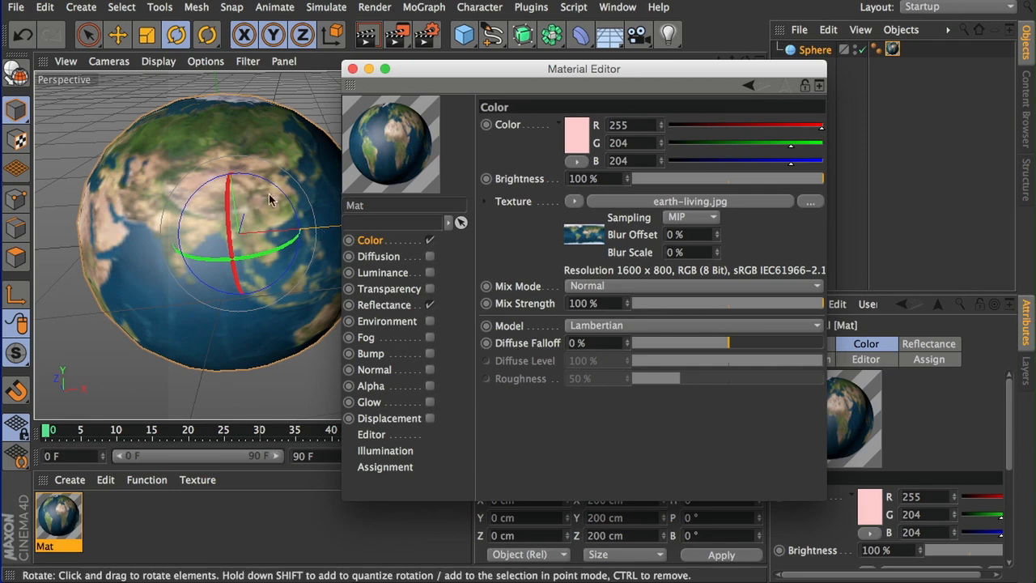
{"action": "mouse_move", "coordinate": [183, 182]}
{"action": "left_mouse_down", "text": "alt"}
{"action": "mouse_move", "coordinate": [206, 188]}
{"action": "mouse_move", "coordinate": [243, 171]}
{"action": "mouse_move", "coordinate": [139, 186]}
{"action": "mouse_move", "coordinate": [93, 169]}
{"action": "mouse_move", "coordinate": [174, 207]}
{"action": "mouse_move", "coordinate": [170, 175]}
{"action": "left_mouse_up", "text": "alt"}
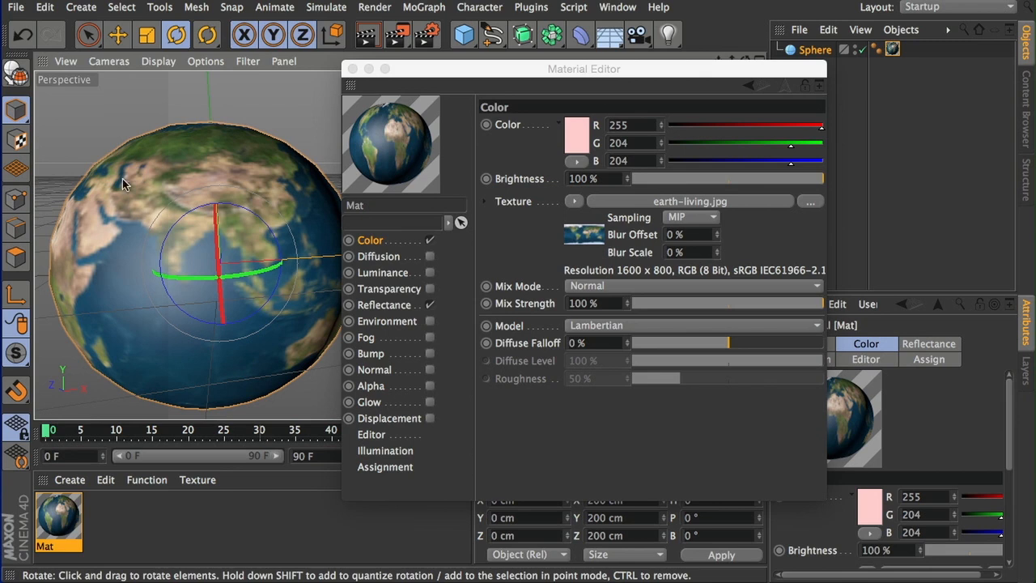
Step: Set the material's texture preview size to 512x512 (1 MB) and close the material editor
{"action": "left_click", "coordinate": [385, 437]}
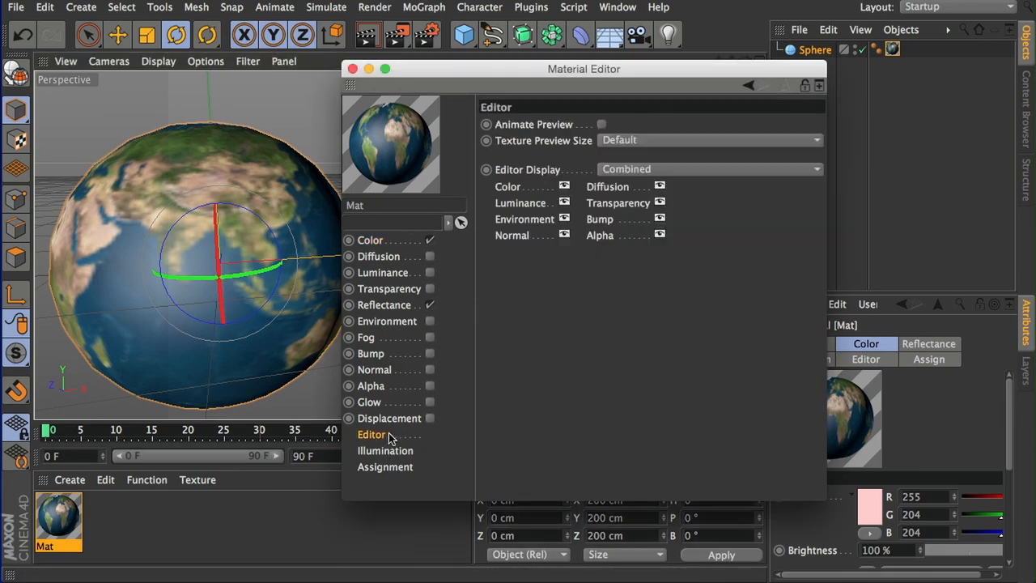
{"action": "left_click", "coordinate": [723, 142]}
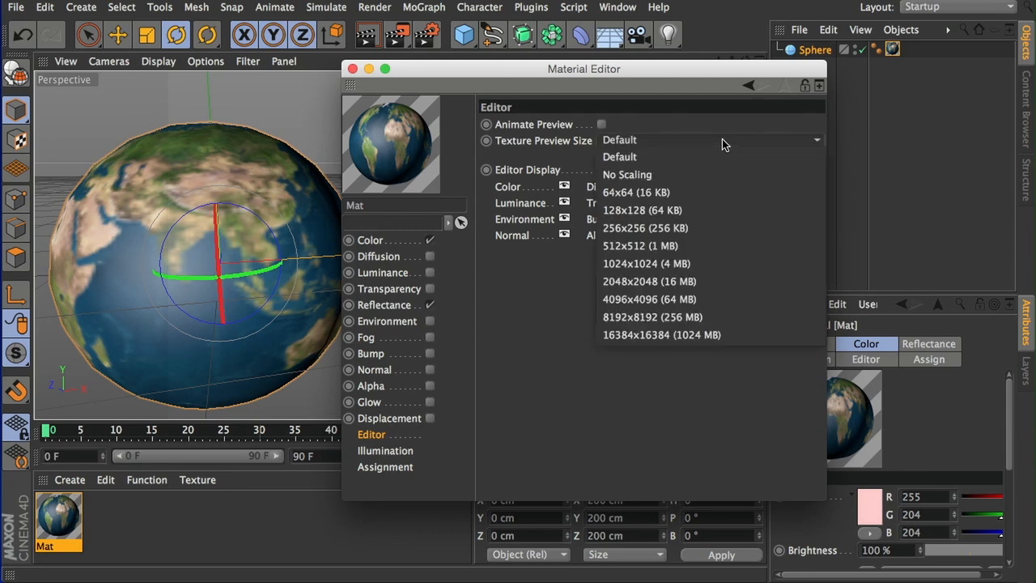
{"action": "left_click", "coordinate": [700, 247]}
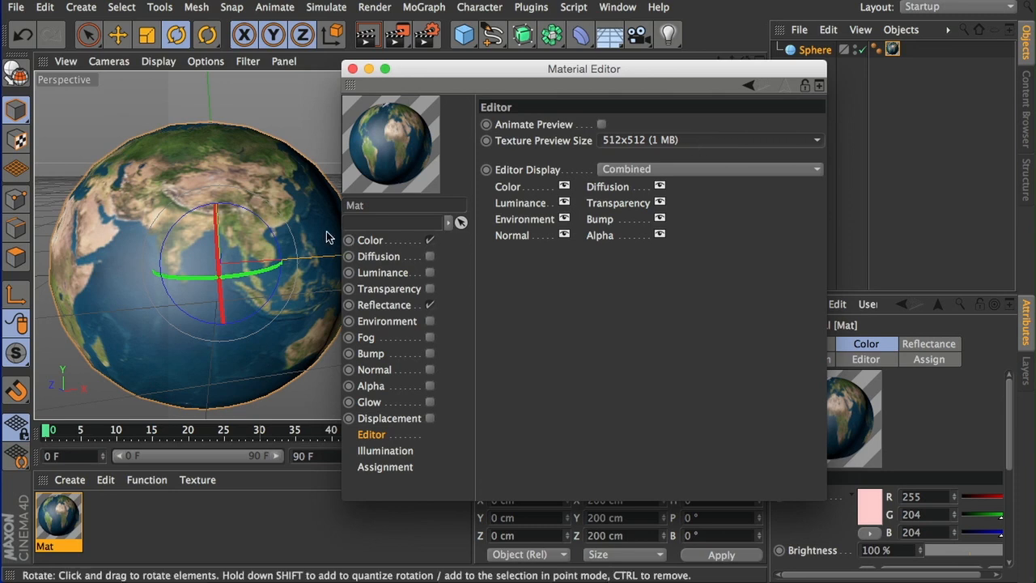
{"action": "left_click", "coordinate": [352, 69]}
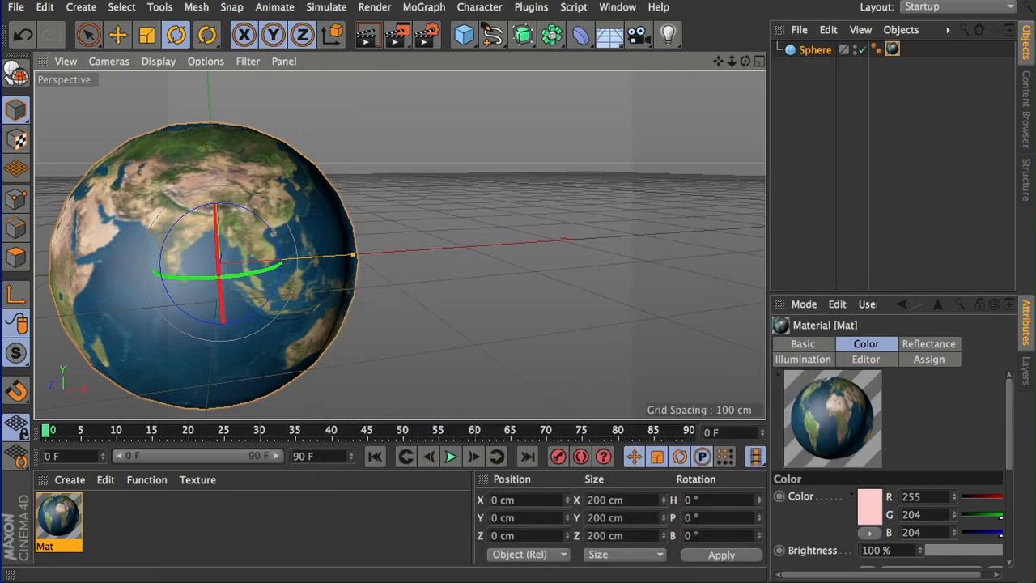
Step: Export the model in 3D Studio format as Sphere.3ds in the Media folder, over the existing file, with scale 1 in inches
{"action": "left_click", "coordinate": [17, 7]}
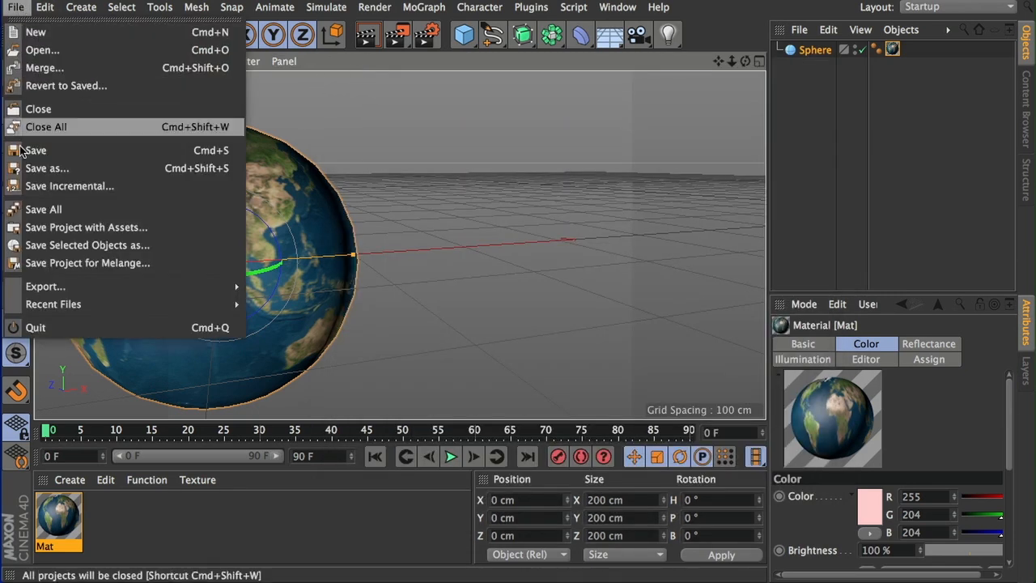
{"action": "left_click", "coordinate": [42, 291]}
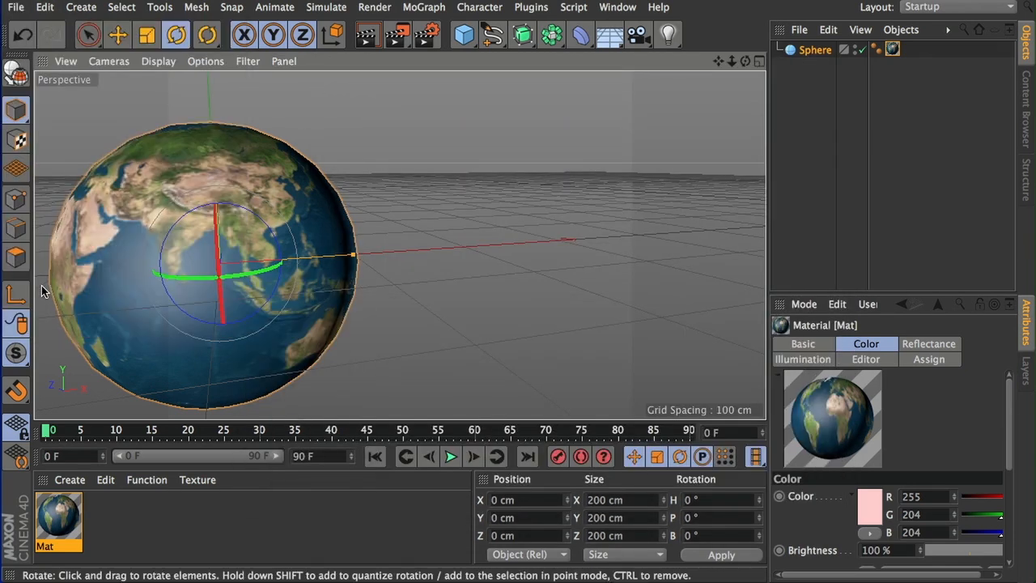
{"action": "left_click", "coordinate": [16, 8]}
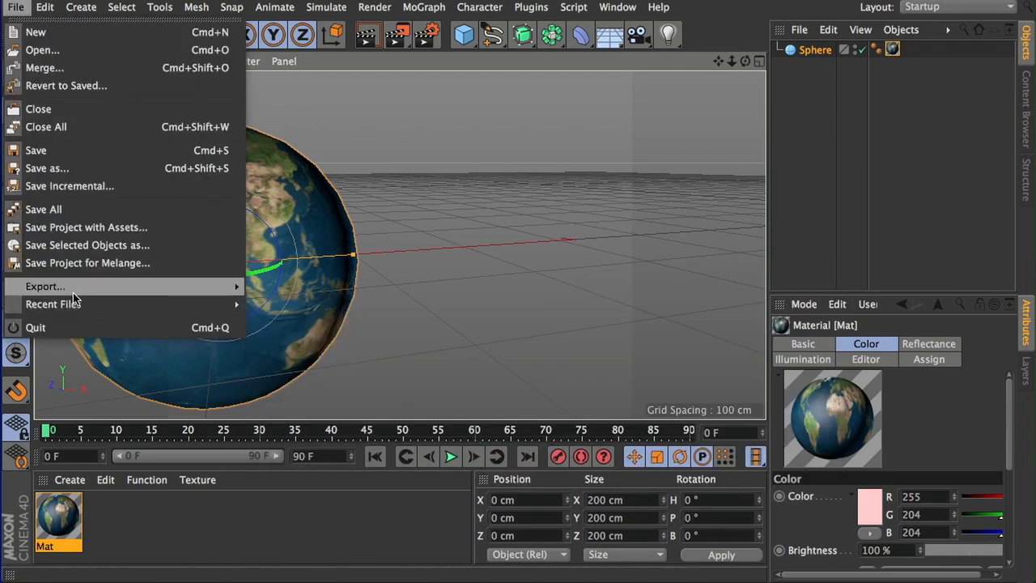
{"action": "mouse_move", "coordinate": [73, 294]}
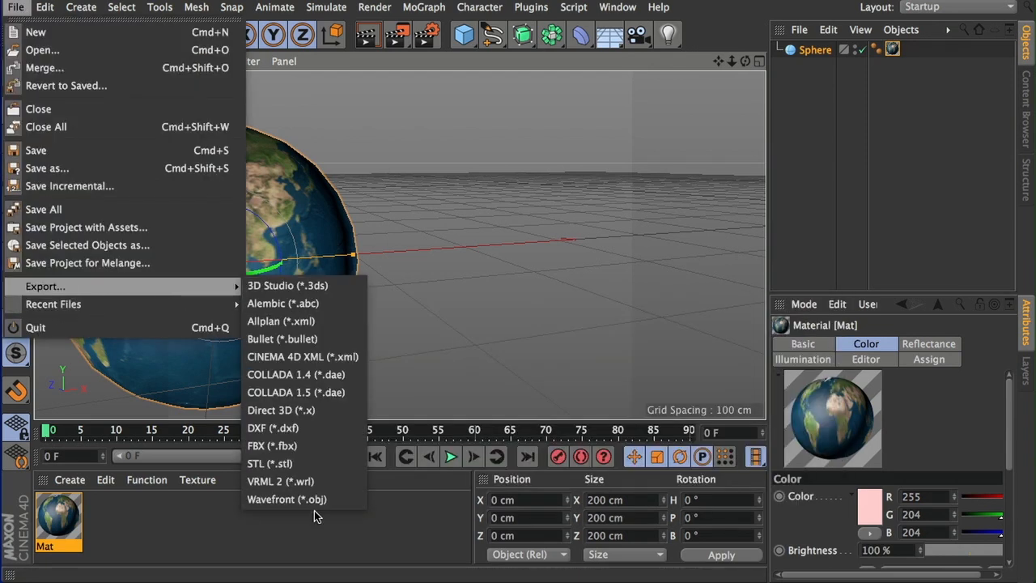
{"action": "left_click", "coordinate": [343, 285]}
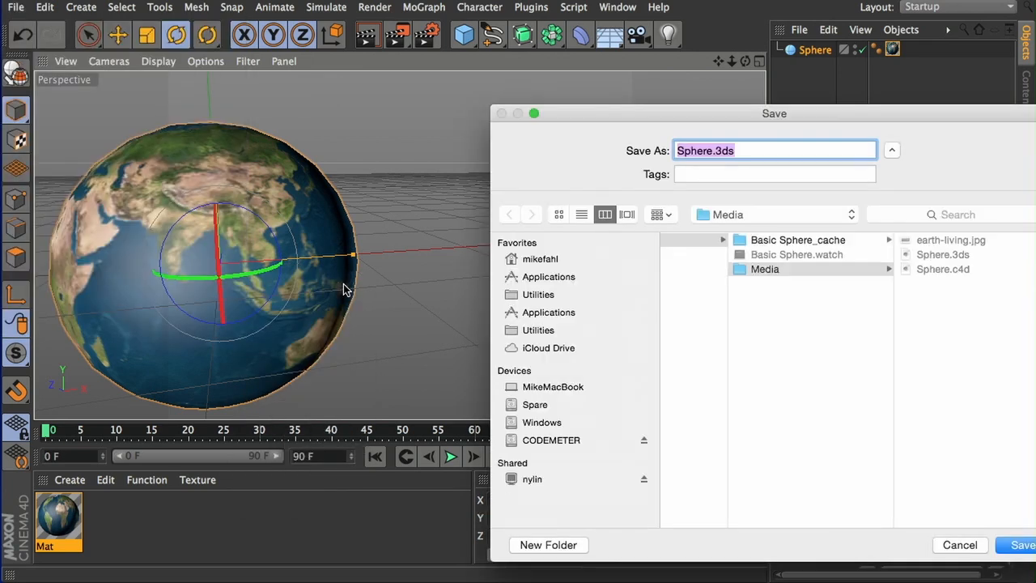
{"action": "left_click_drag", "start_coordinate": [775, 119], "coordinate": [578, 77]}
{"action": "left_click", "coordinate": [847, 504]}
{"action": "left_click", "coordinate": [694, 178]}
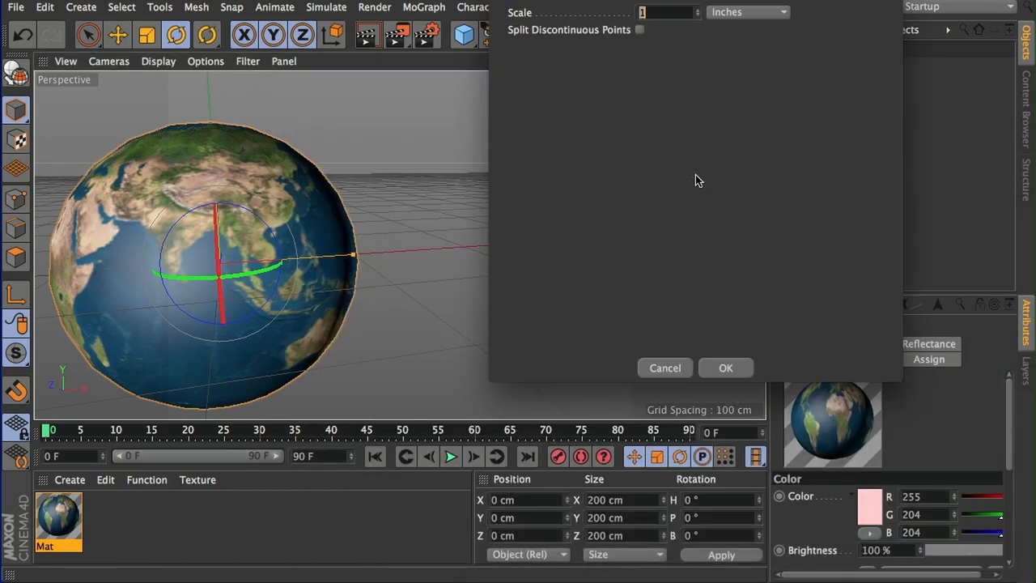
{"action": "left_click_drag", "start_coordinate": [602, 11], "coordinate": [498, 53]}
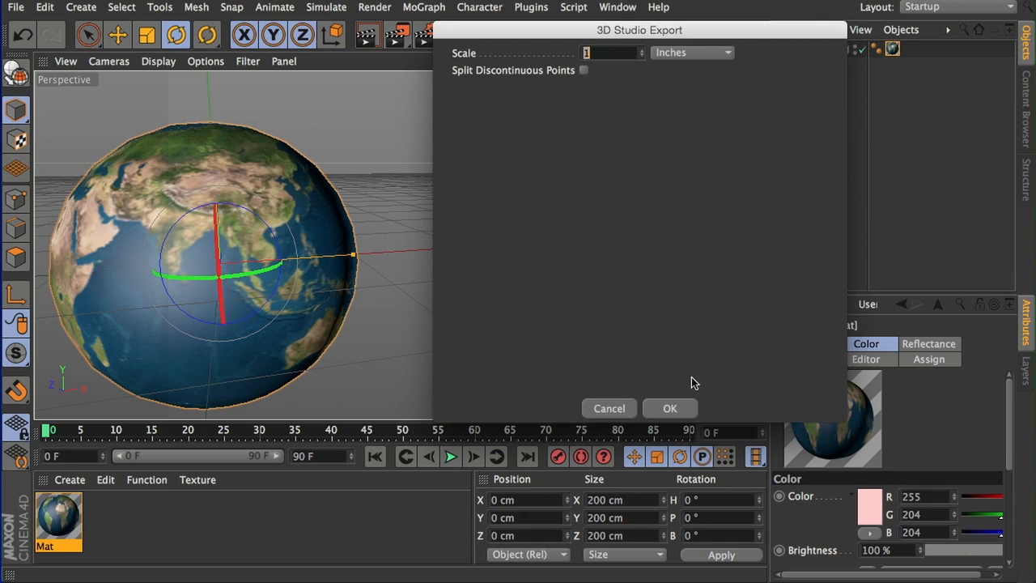
{"action": "left_click", "coordinate": [672, 409]}
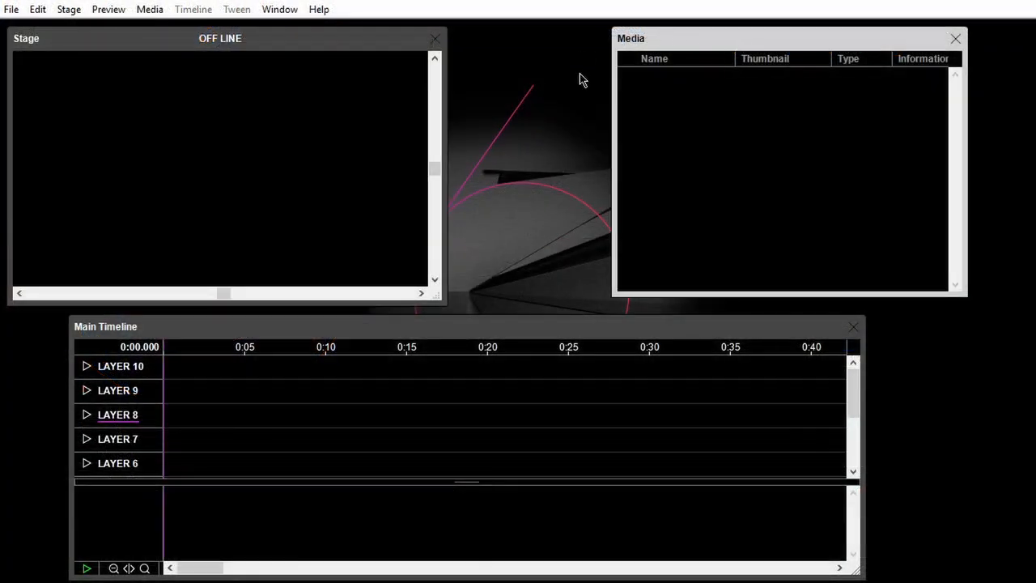
Step: Switch to WATCHOUT and add earth-living.jpg and Sphere.3ds from the Media folder to the show's media
{"action": "left_click", "coordinate": [153, 9]}
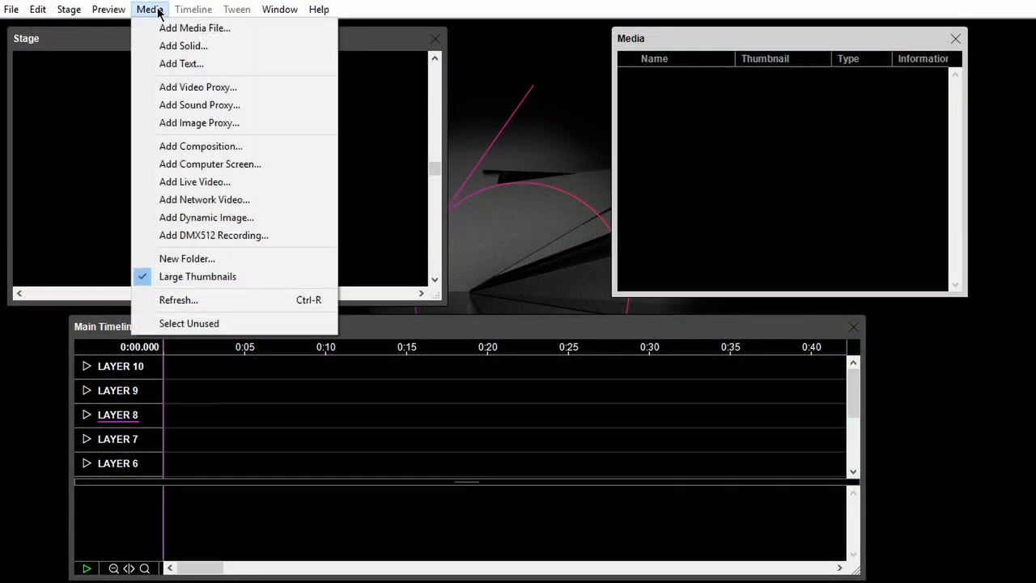
{"action": "left_click", "coordinate": [167, 27]}
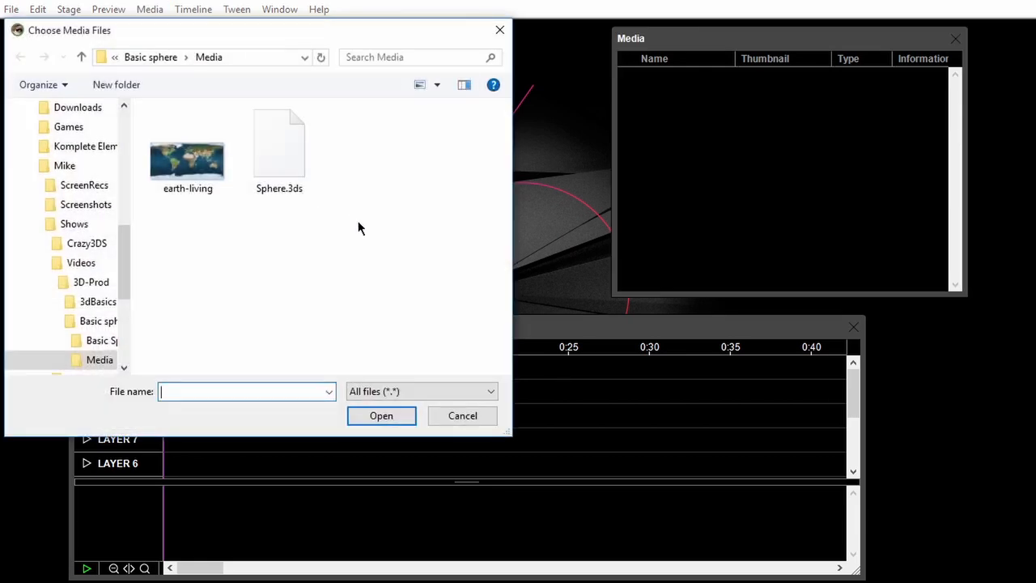
{"action": "left_click_drag", "start_coordinate": [360, 225], "coordinate": [181, 152]}
{"action": "left_click", "coordinate": [377, 416]}
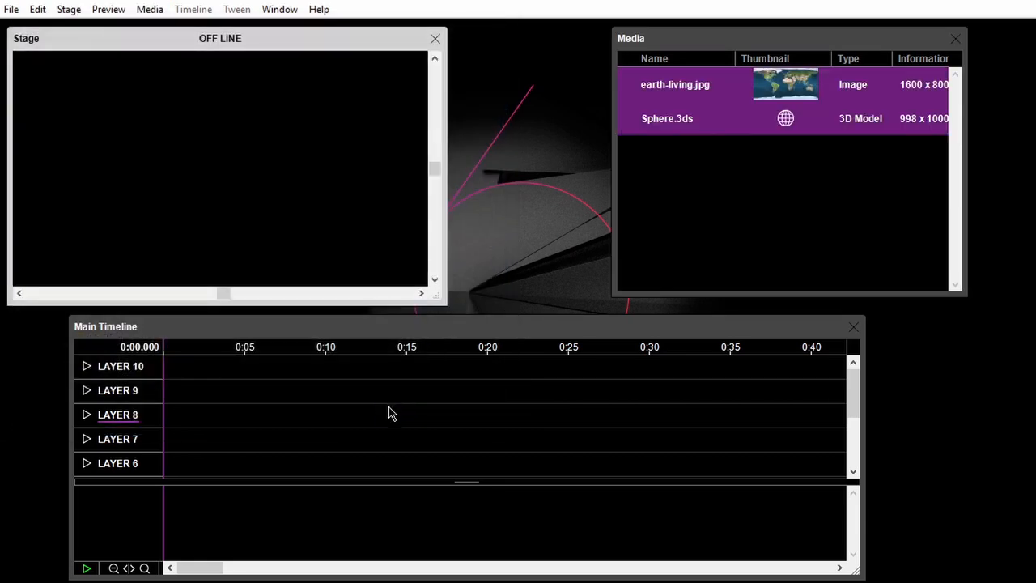
{"action": "left_click", "coordinate": [690, 164]}
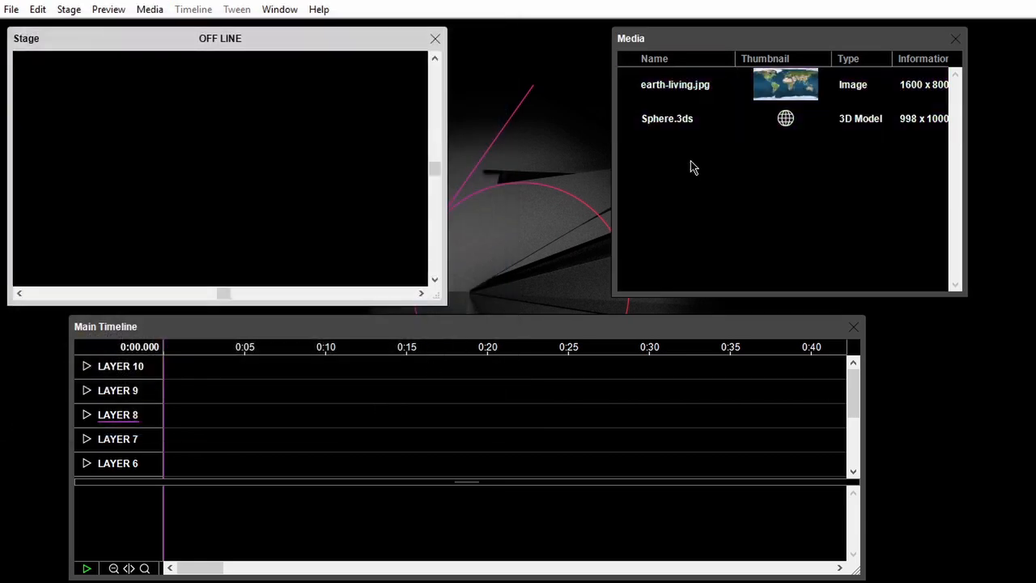
Step: Place Sphere.3ds on the stage as a Layer 8 cue and apply earth-living.jpg to it as texture
{"action": "left_click", "coordinate": [679, 119]}
{"action": "left_click_drag", "start_coordinate": [679, 119], "coordinate": [240, 196]}
{"action": "left_click_drag", "start_coordinate": [658, 84], "coordinate": [282, 175]}
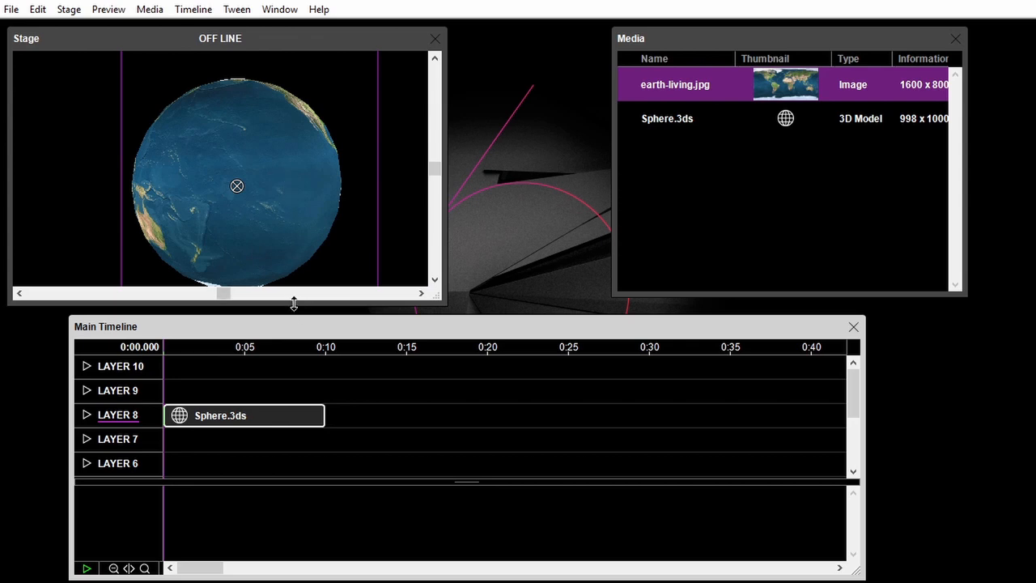
Step: Add a Rotation Y tween to the Sphere.3ds cue and place a +45° tween point just before 0:05
{"action": "left_click", "coordinate": [243, 14]}
{"action": "left_click", "coordinate": [269, 87]}
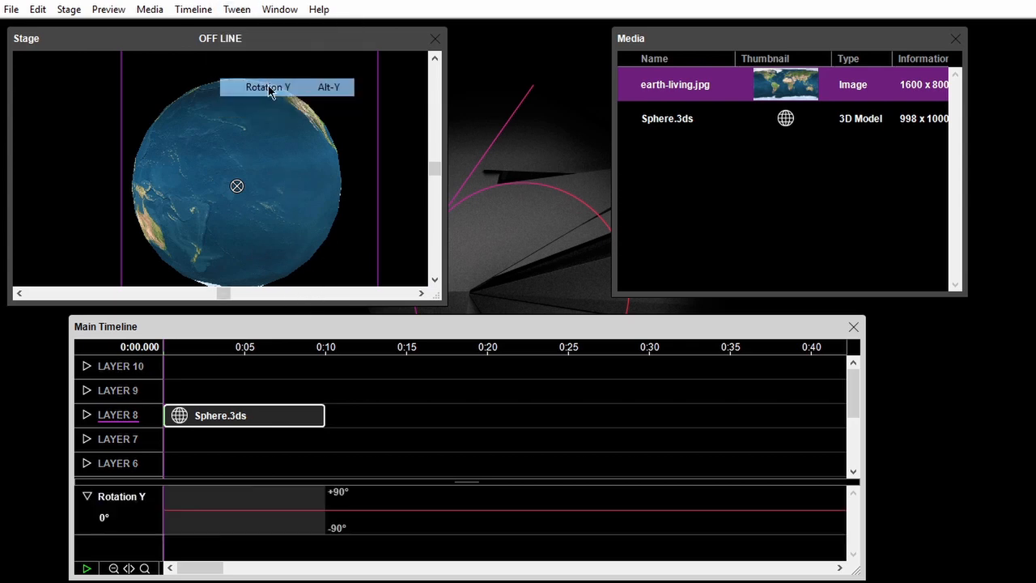
{"action": "mouse_move", "coordinate": [234, 497]}
{"action": "left_mouse_down"}
{"action": "mouse_move", "coordinate": [245, 470]}
{"action": "mouse_move", "coordinate": [241, 502]}
{"action": "left_mouse_up"}
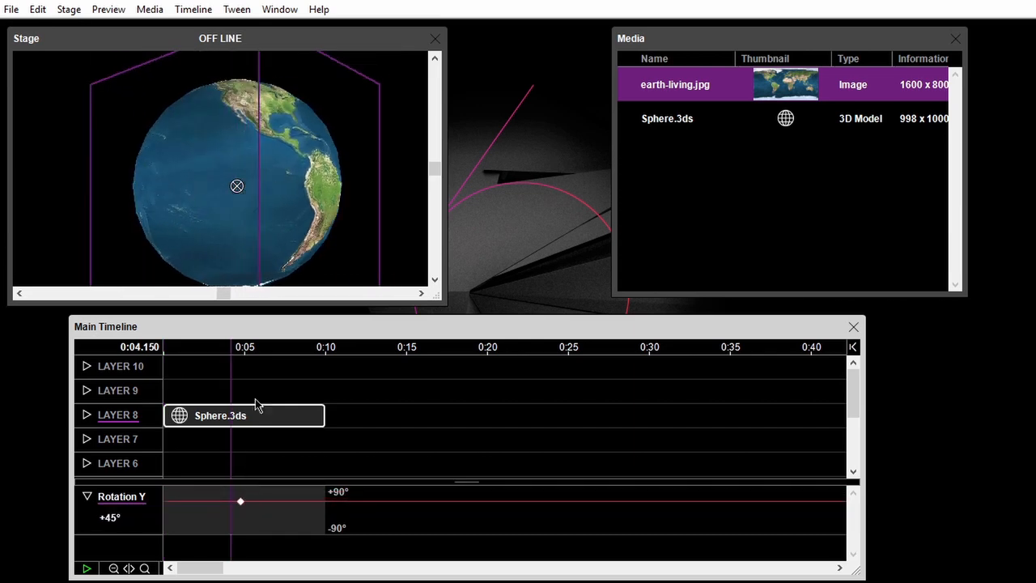